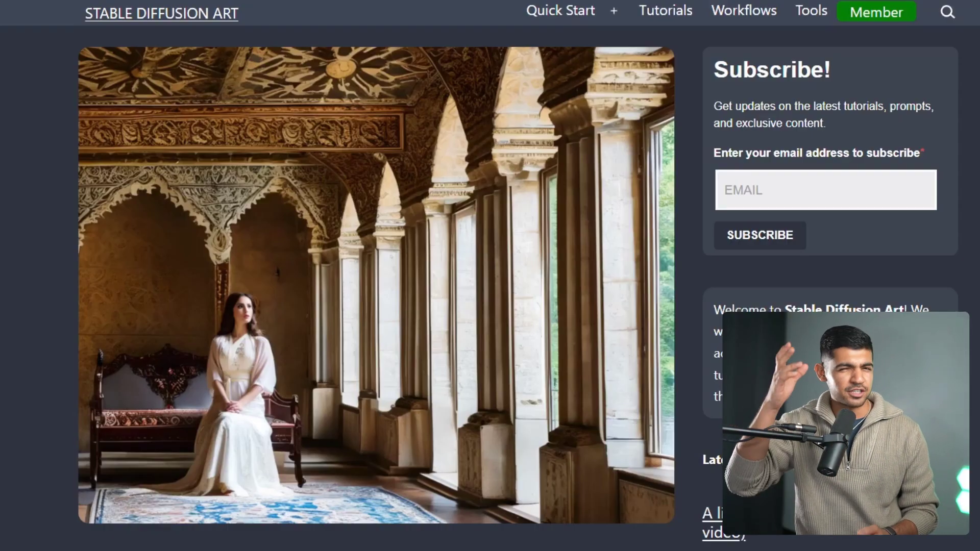
- Highlight the first four paragraphs of the 'How does Stable Diffusion work?' article
scroll(377, 276, "down", 10)
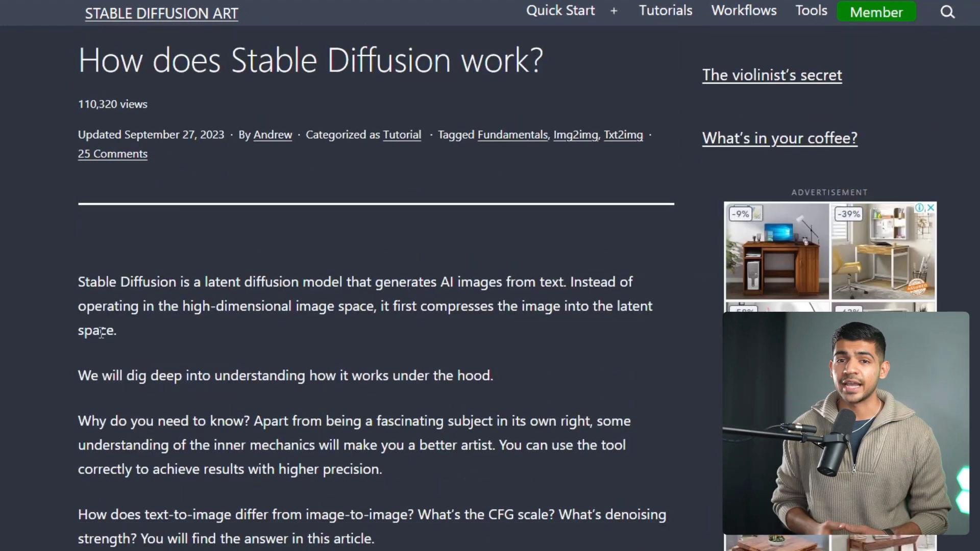
left_click_drag(79, 282, 378, 540)
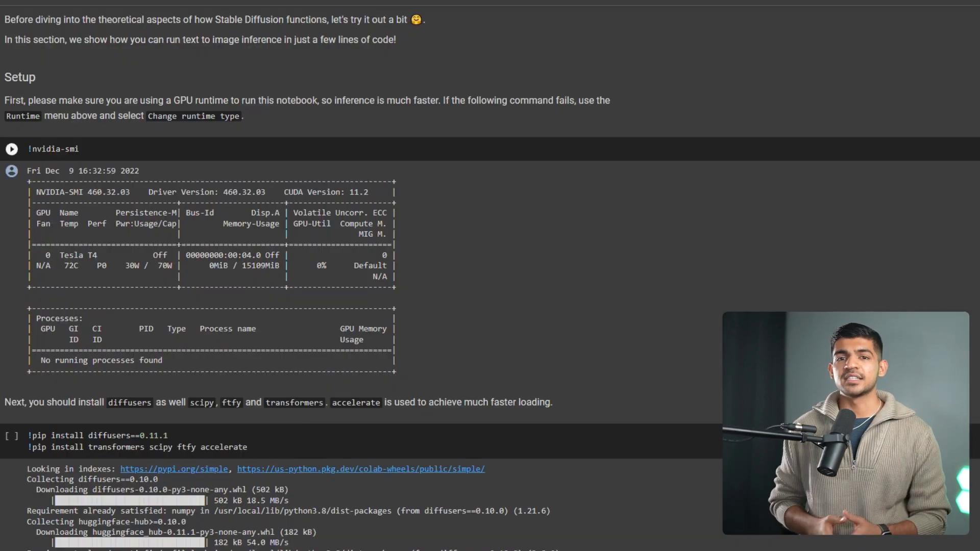
scroll(358, 275, "down", 4)
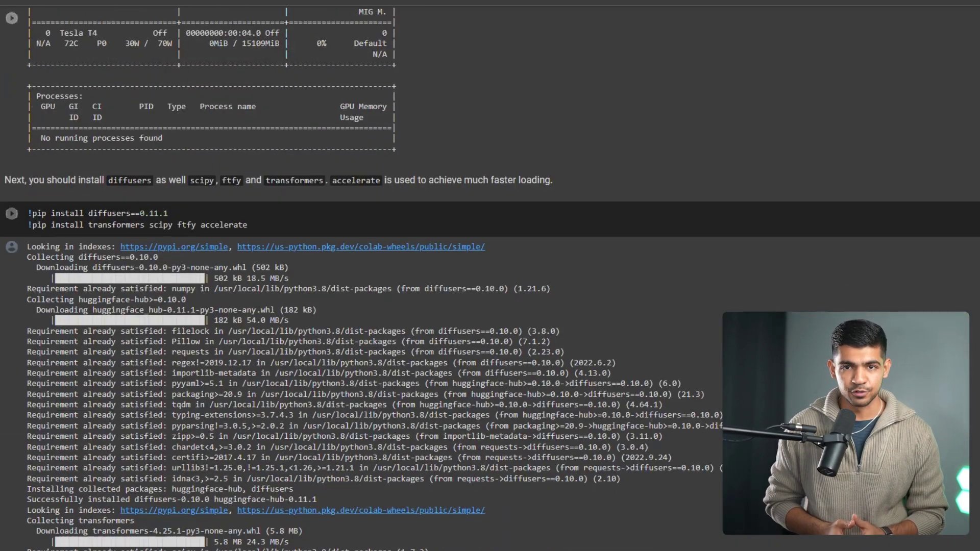
- Scroll past the diffusers pip install output to the import torch / StableDiffusionPipeline cell
scroll(358, 276, "down", 4)
scroll(358, 276, "down", 4)
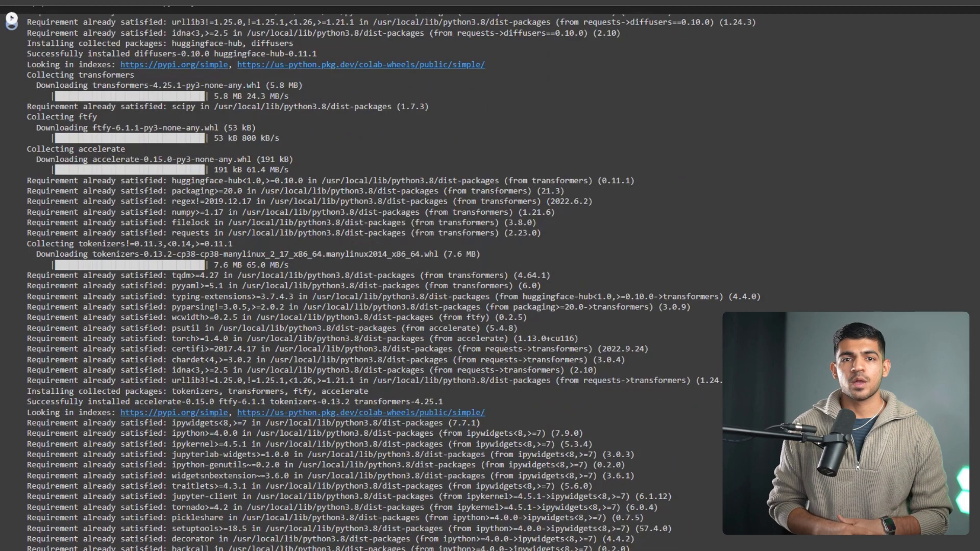
scroll(358, 275, "down", 4)
scroll(358, 276, "down", 2)
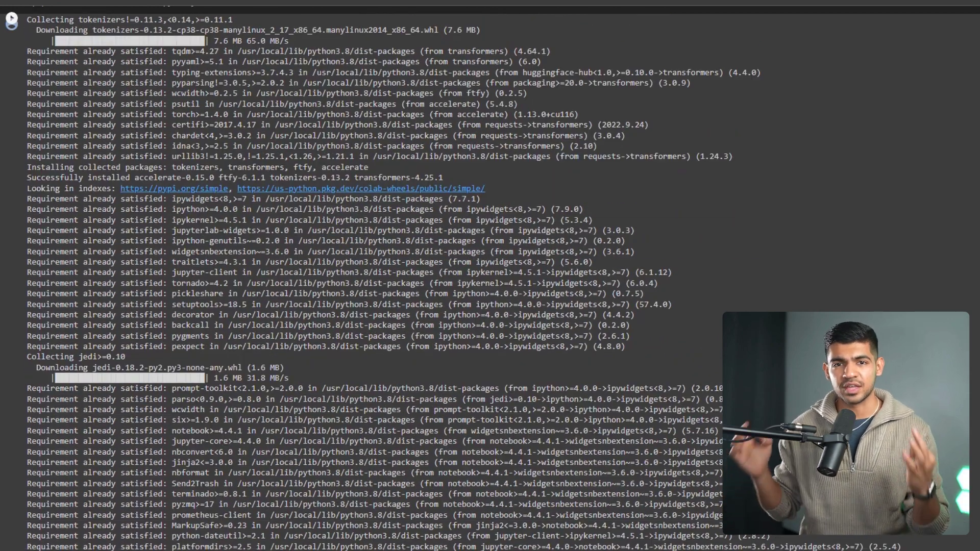
scroll(357, 276, "down", 4)
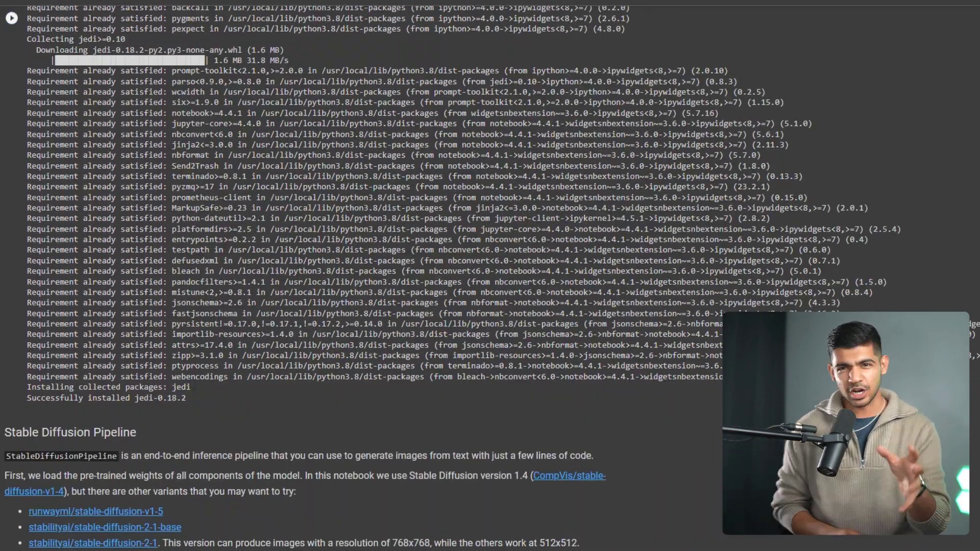
scroll(358, 276, "down", 15)
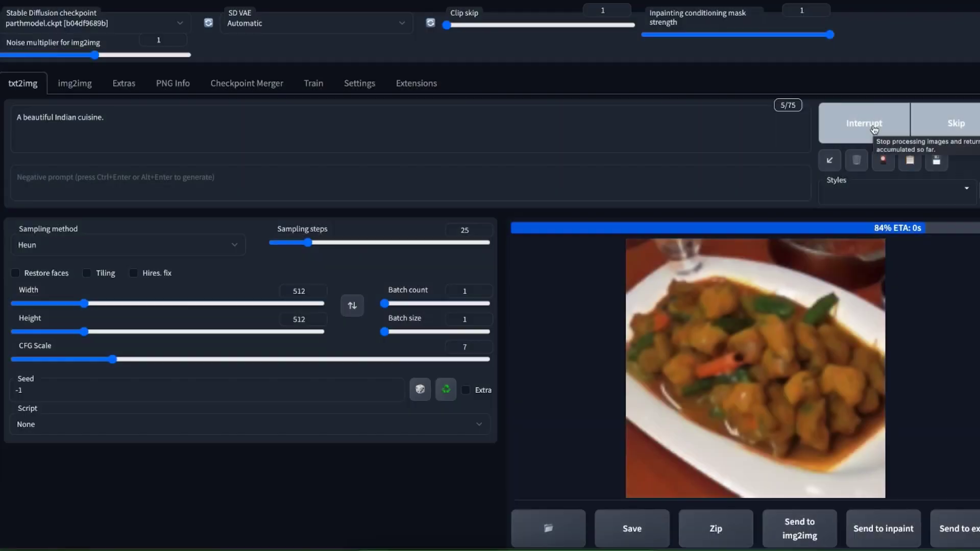
- Preview the food image full-screen, then replace the prompt with a new one and generate
left_click(806, 285)
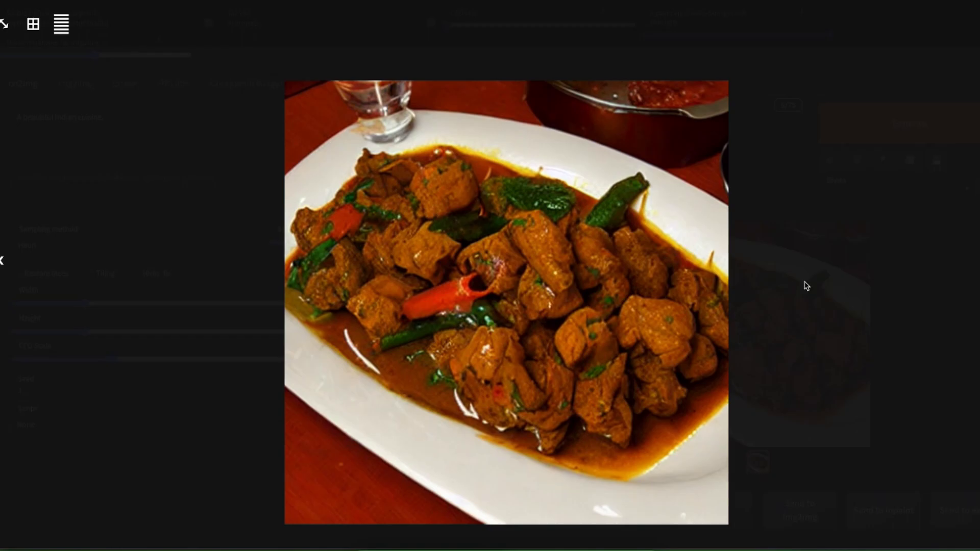
left_click(806, 286)
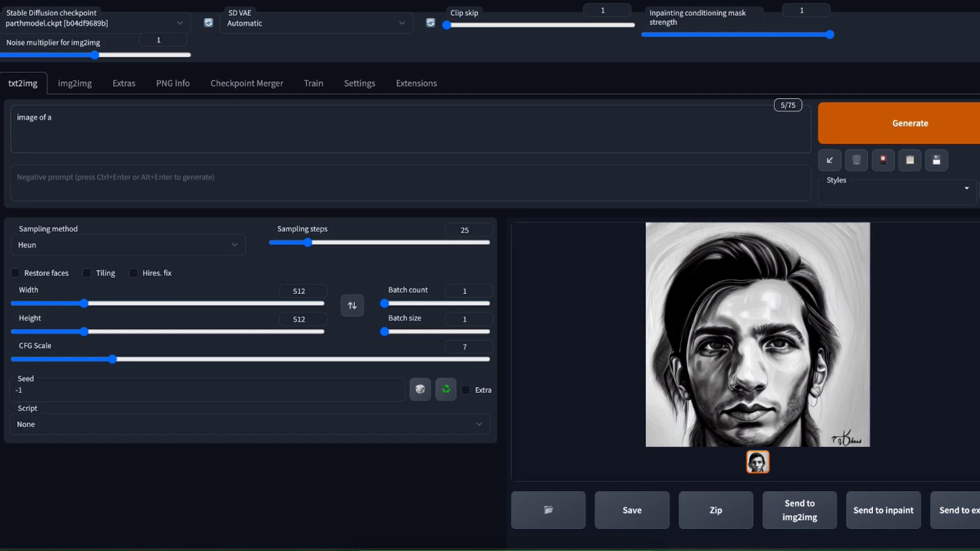
key("BackSpace")
key("BackSpace")
key("BackSpace")
key("BackSpace")
type("Ima")
left_click(945, 112)
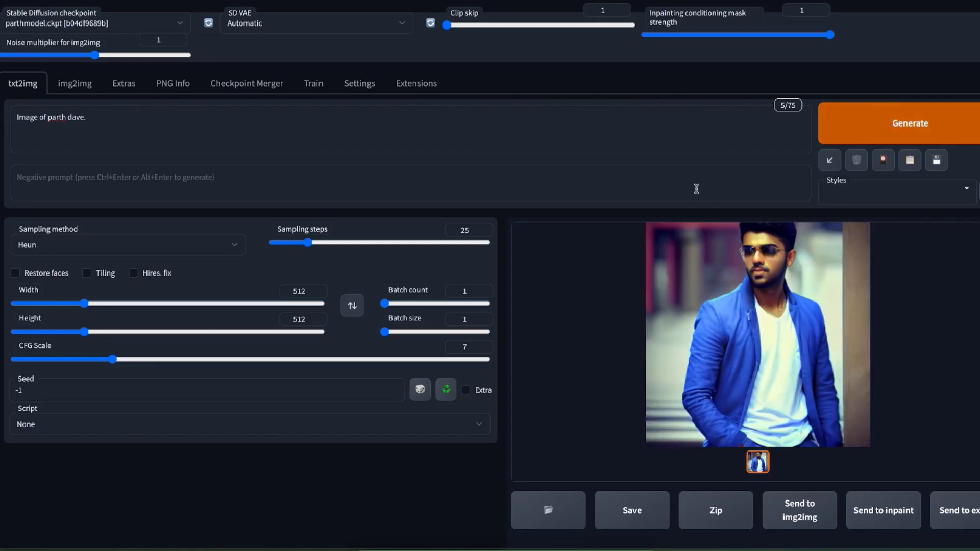
- Inspect the generated blue-jacket portrait in the full-screen lightbox, then close it
left_click(757, 255)
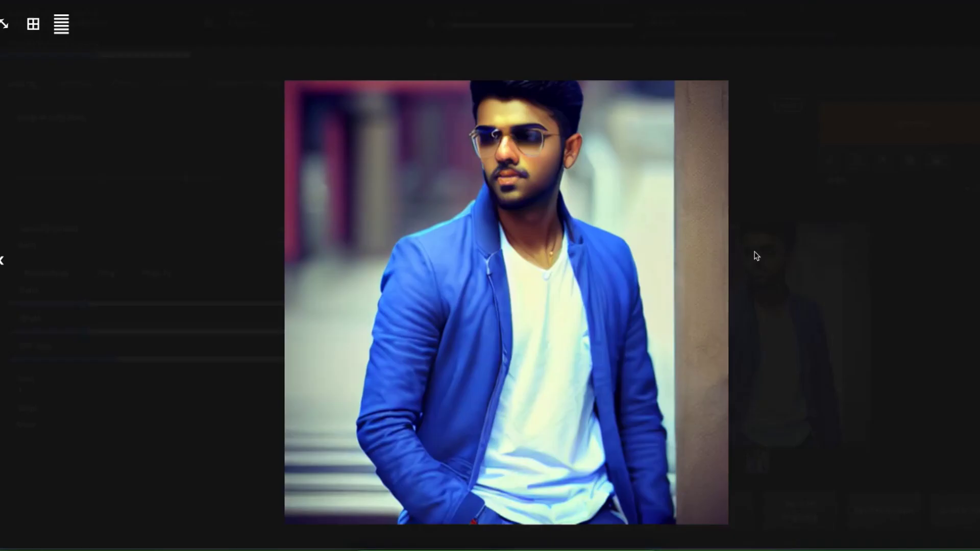
left_click(900, 218)
left_click(777, 296)
left_click(976, 268)
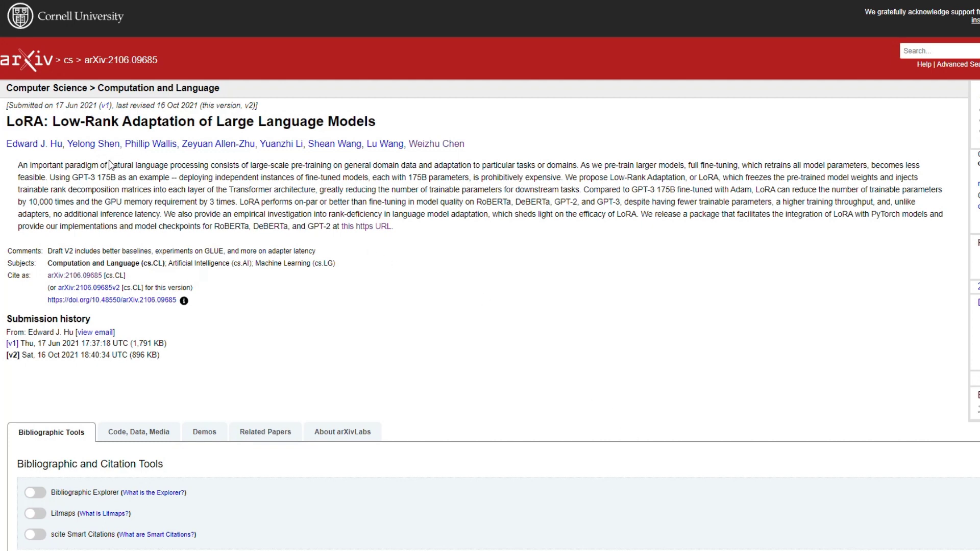
- Highlight the title 'LoRA: Low-Rank Adaptation of Large Language Models' on the arXiv page
left_click_drag(9, 121, 386, 130)
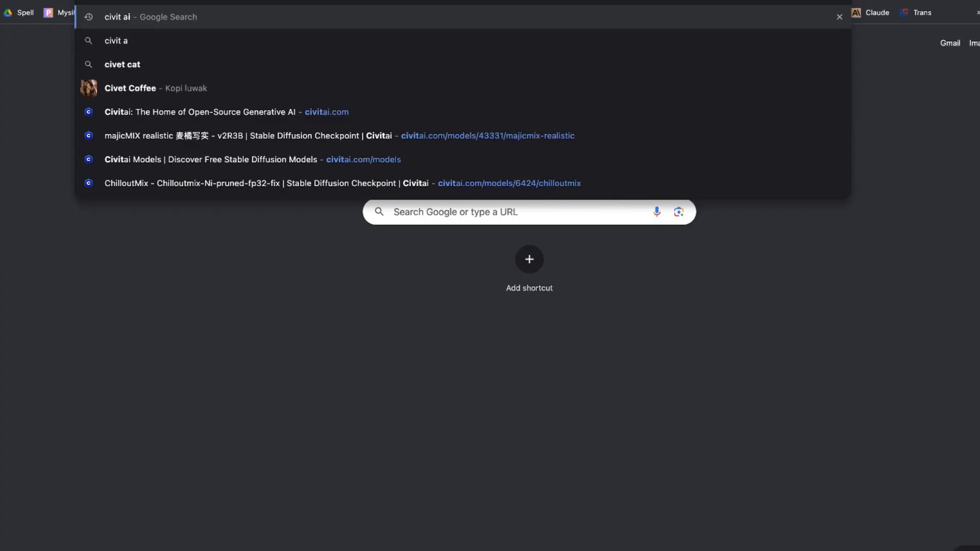
- Run a Google search for 'civit ai'
key("Return")
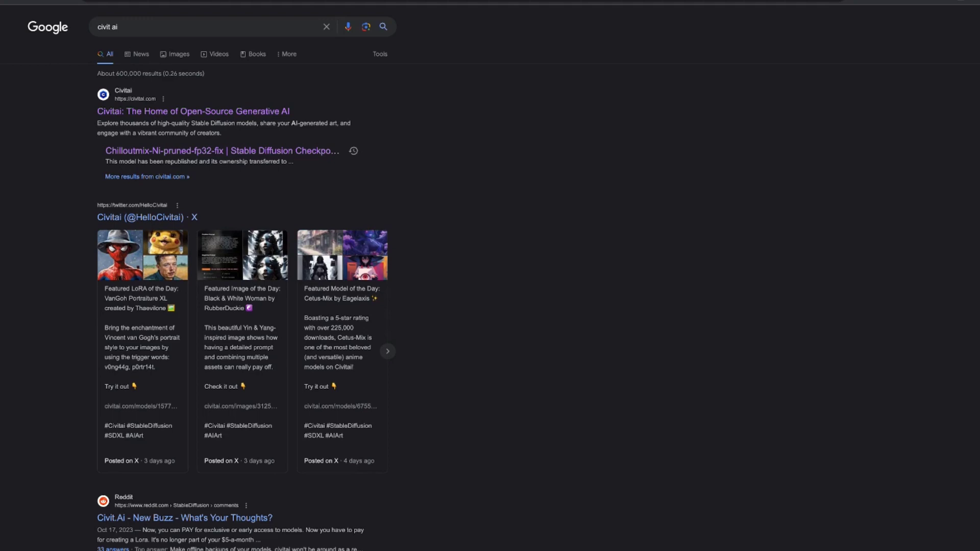
- Go from Civitai's home page through the models listing to the MoYou_artificial_person model page
left_click(149, 113)
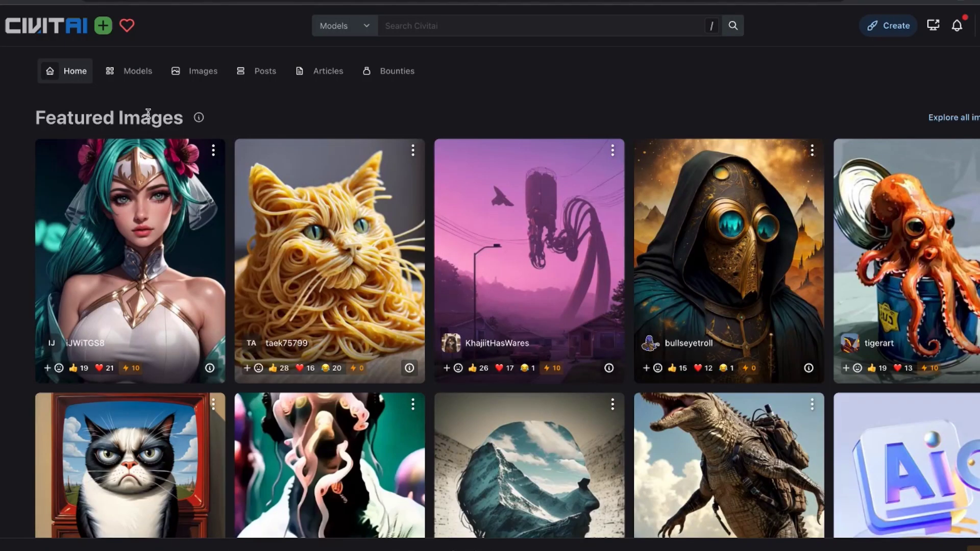
left_click(114, 75)
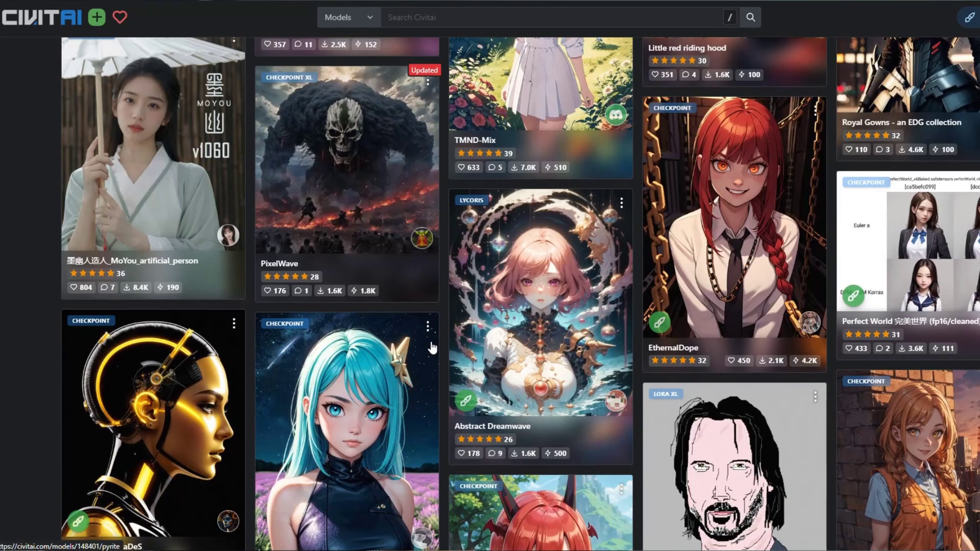
left_click(164, 153)
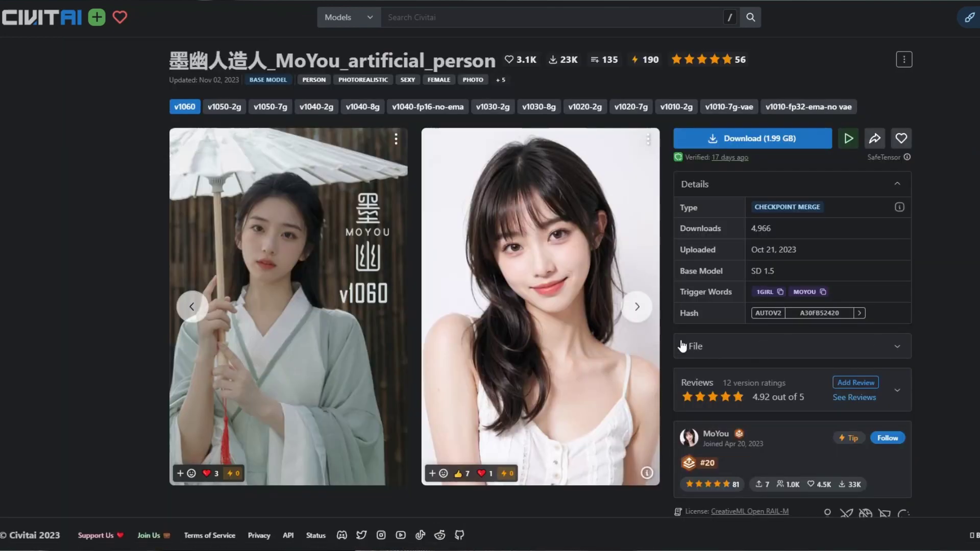
- Advance the model's example-image carousel seven times to reveal later sample images
left_click(637, 307)
left_click(637, 306)
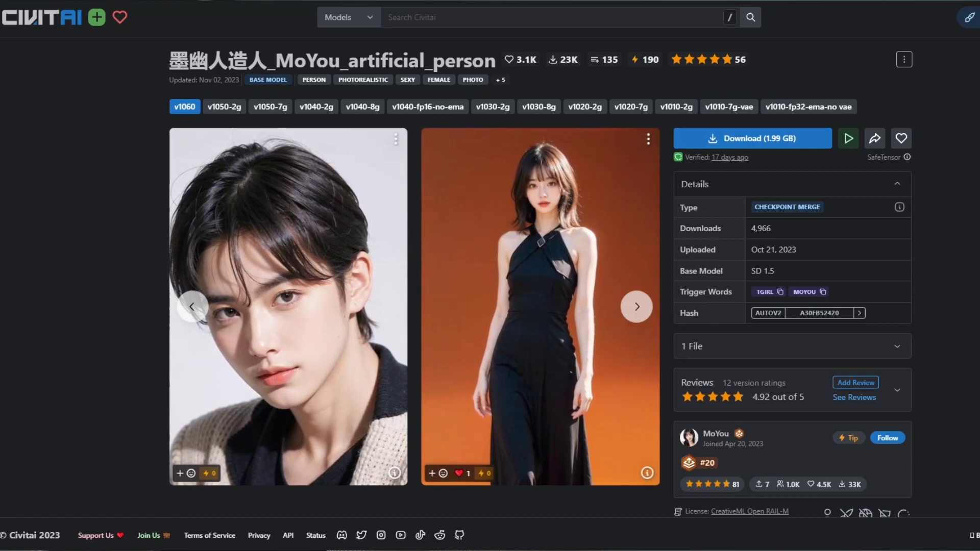
left_click(637, 307)
left_click(637, 306)
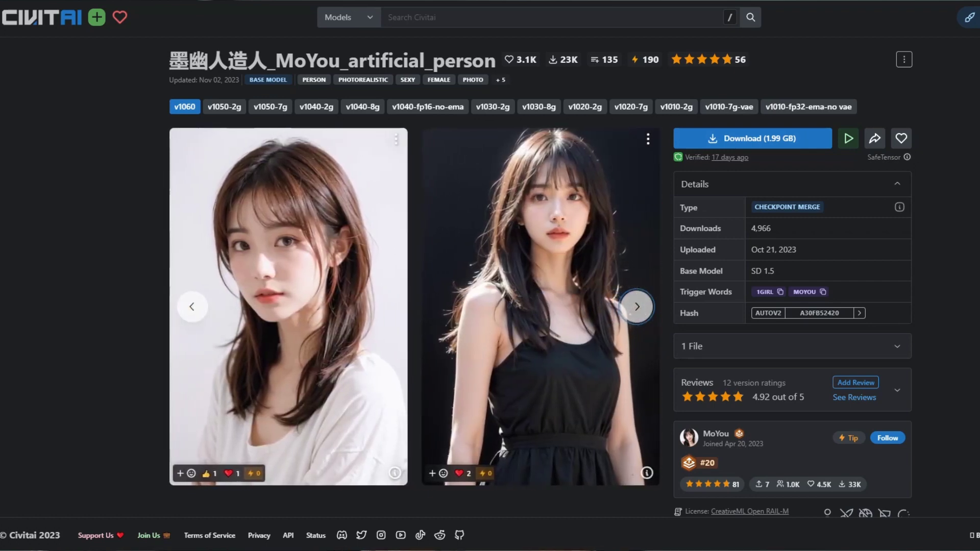
left_click(637, 307)
left_click(637, 306)
left_click(637, 306)
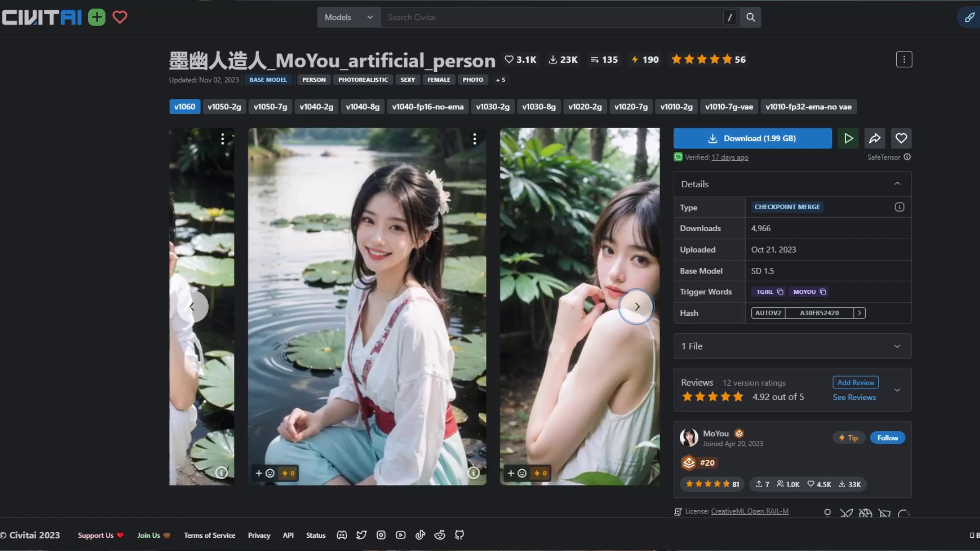
left_click(637, 306)
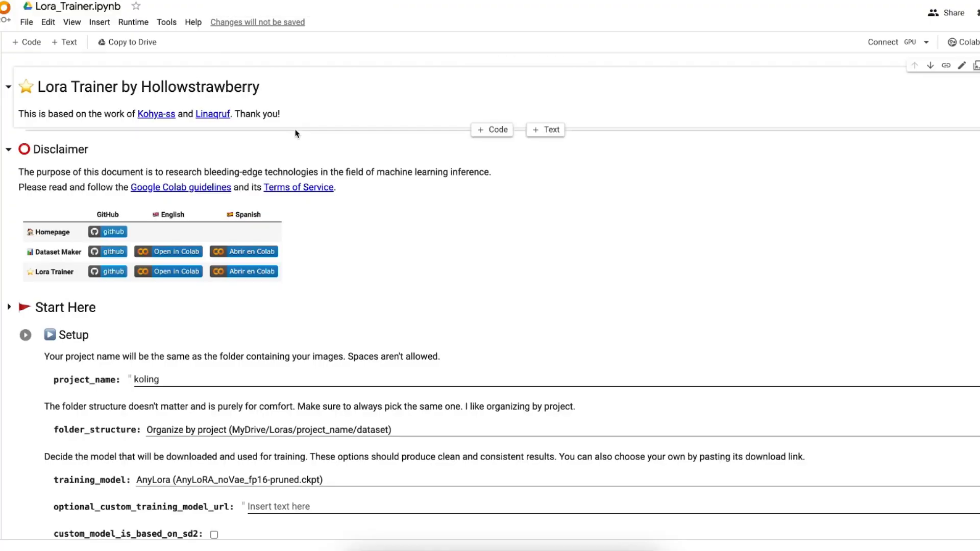
- Scroll down through the Lora_Trainer notebook's cells and their output
scroll(296, 134, "down", 4)
scroll(296, 134, "down", 10)
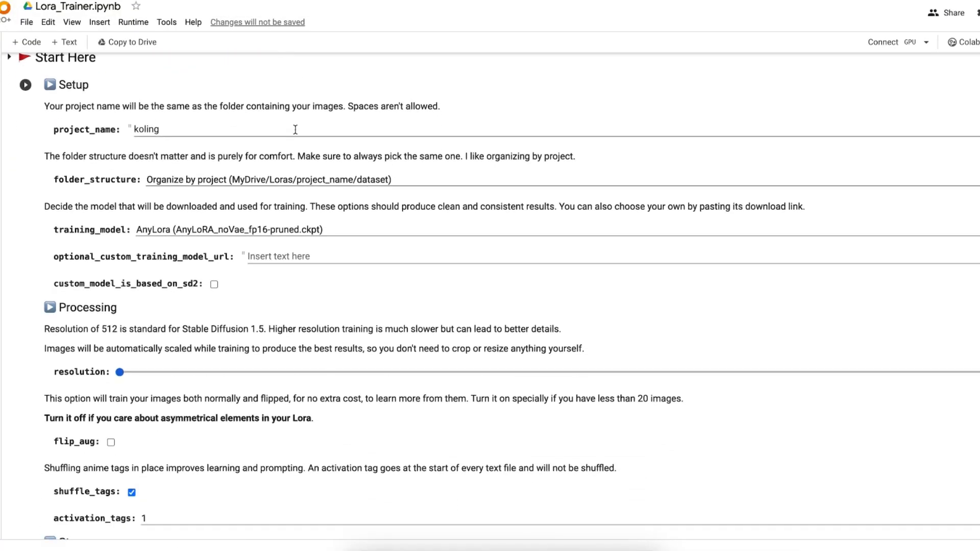
scroll(296, 134, "down", 20)
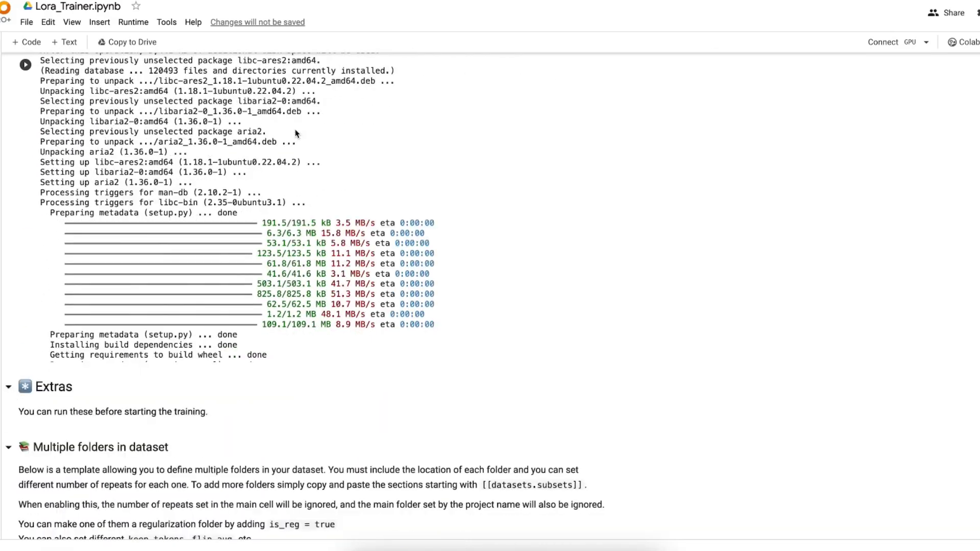
scroll(296, 134, "down", 20)
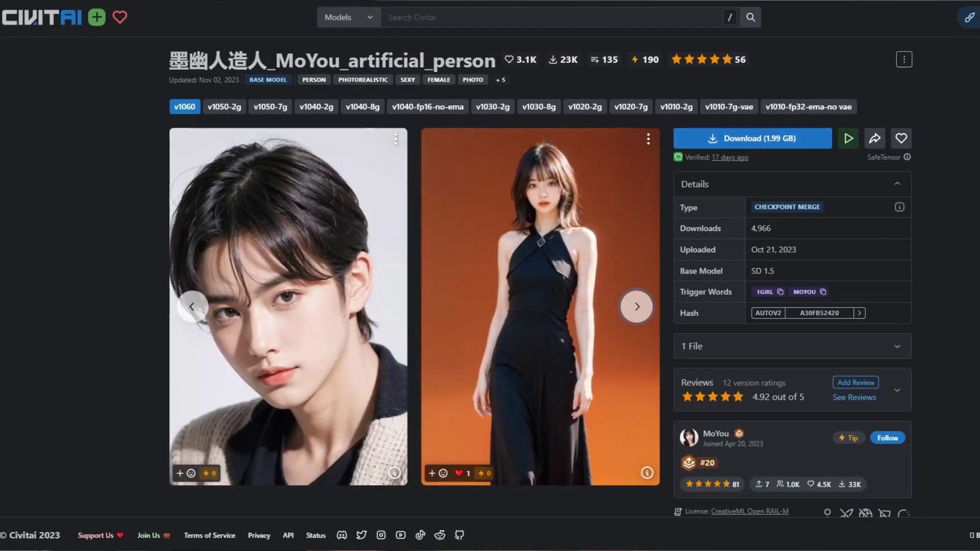
scroll(490, 291, "down", 5)
- Scroll to the MoYou model's Gallery and open the pink-blossom portrait
scroll(491, 291, "down", 7)
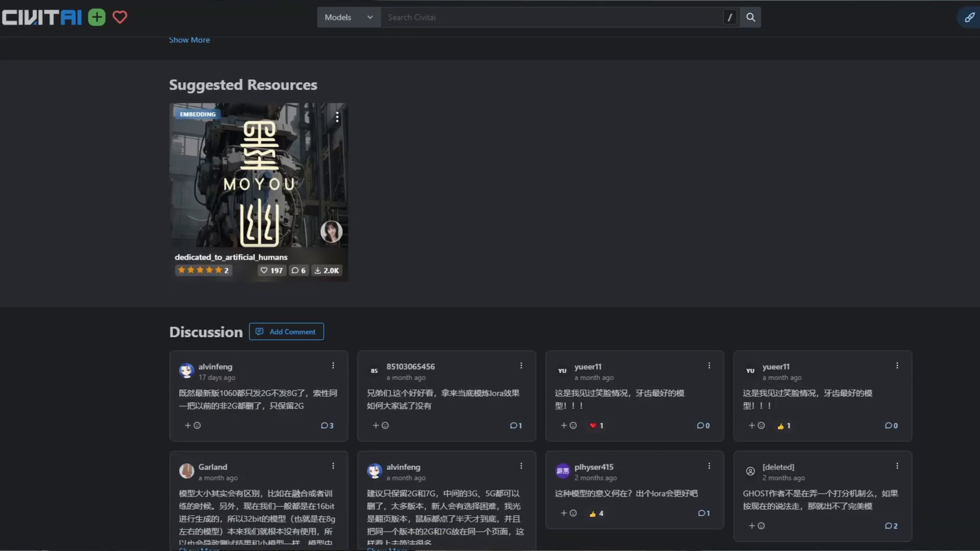
scroll(490, 291, "down", 4)
scroll(490, 291, "down", 8)
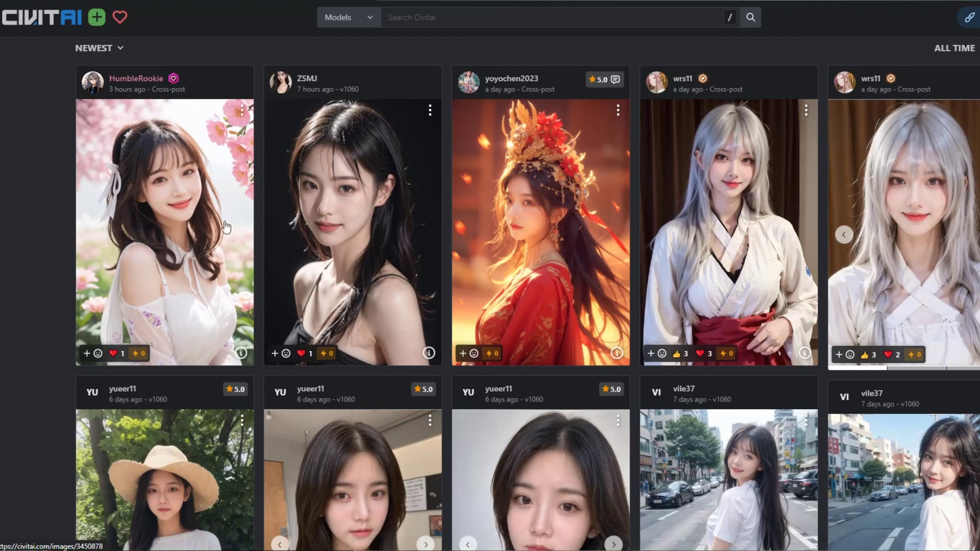
left_click(234, 228)
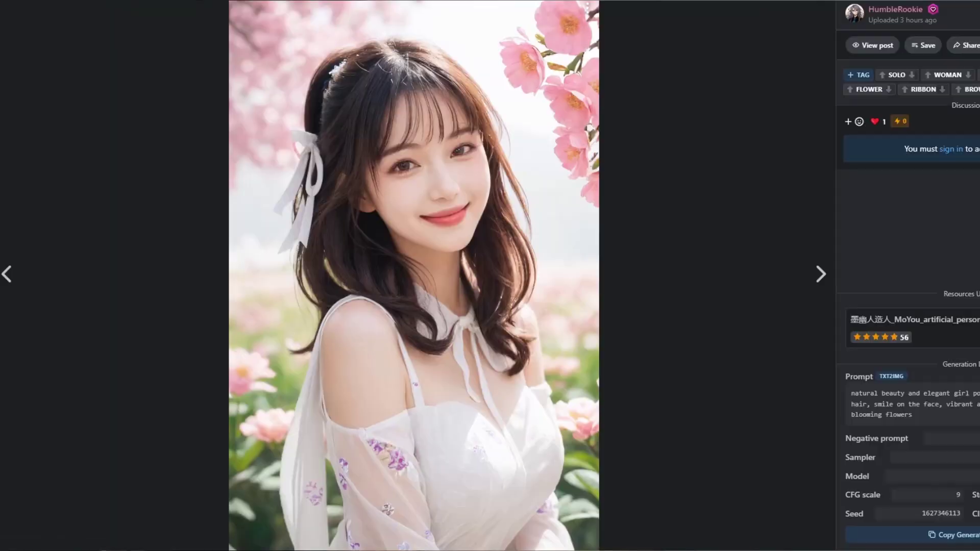
- Browse nine images forward, past the red-dress and close-up face shots, to the office selfie
left_click(820, 276)
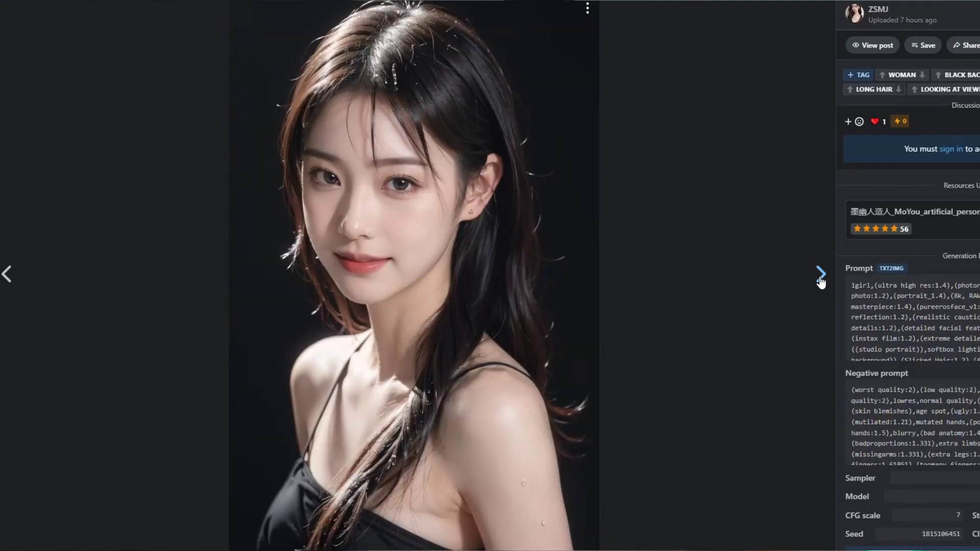
left_click(820, 276)
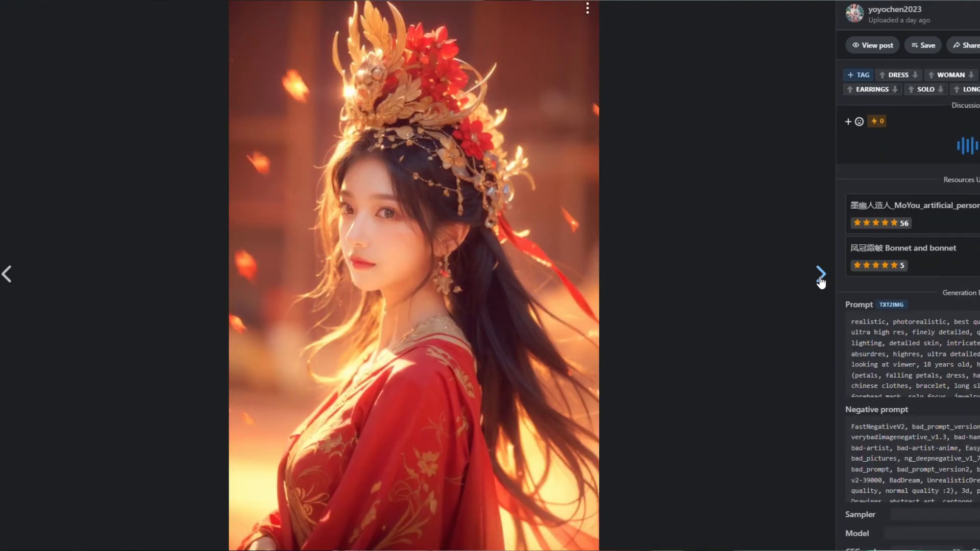
left_click(821, 277)
left_click(821, 276)
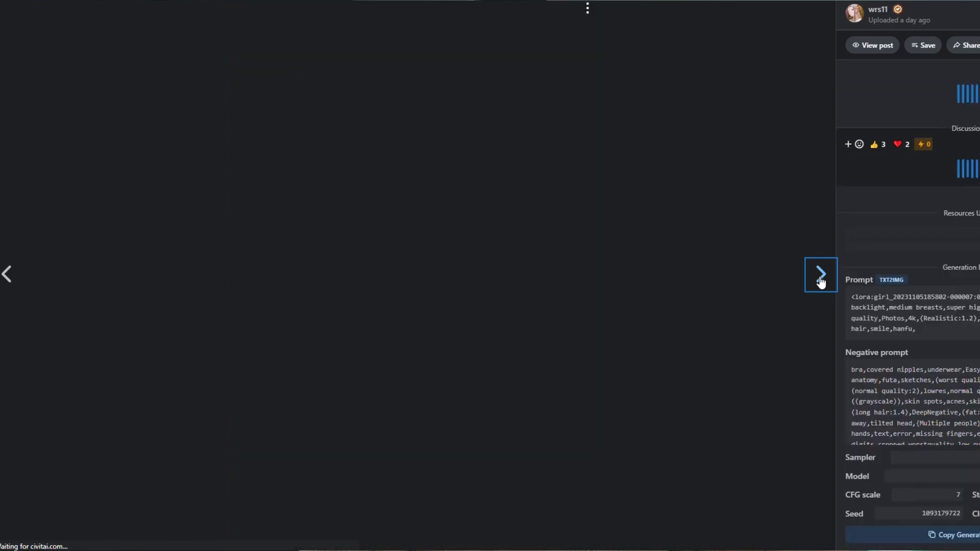
left_click(820, 276)
left_click(820, 276)
left_click(820, 276)
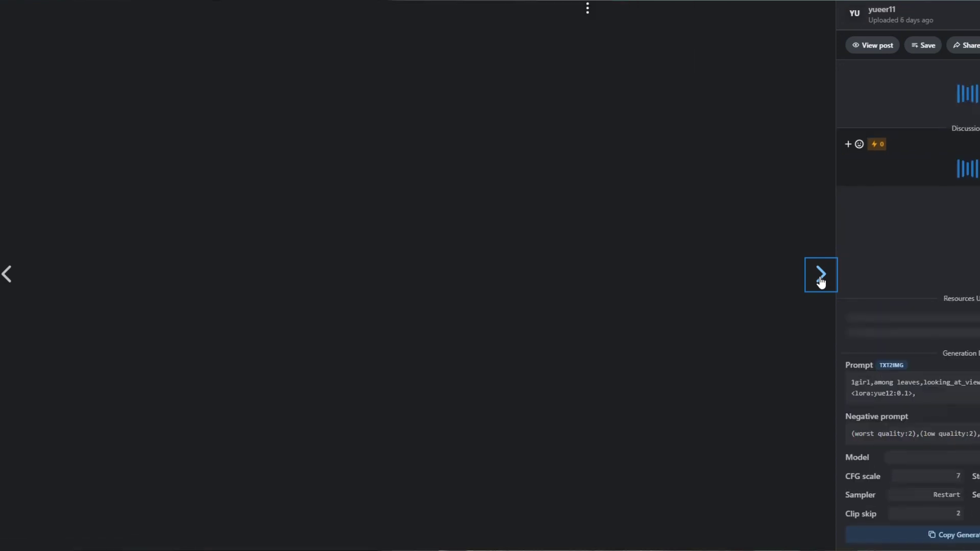
left_click(820, 276)
left_click(821, 276)
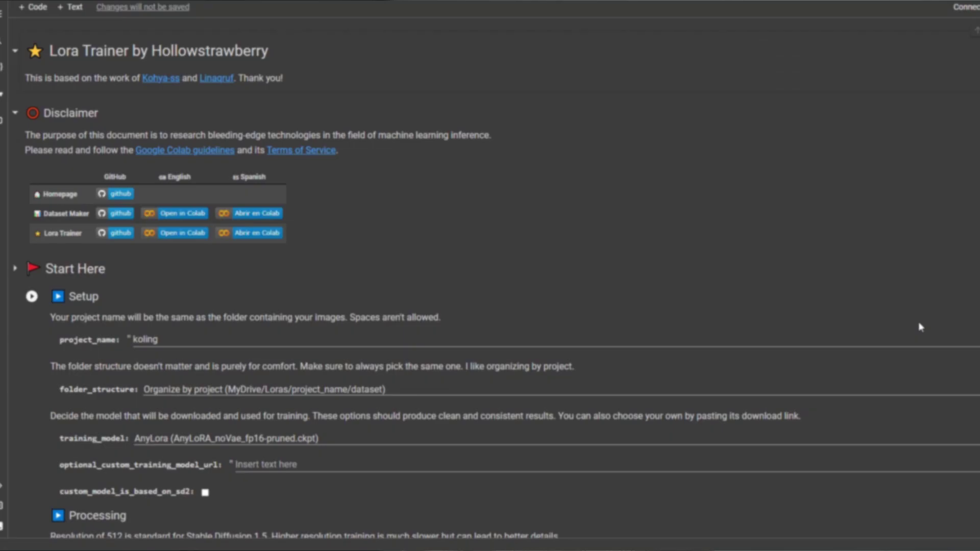
- Scroll through the Lora Trainer's Setup, Learning and Ready cells to the training log
scroll(918, 322, "down", 4)
scroll(918, 328, "up", 4)
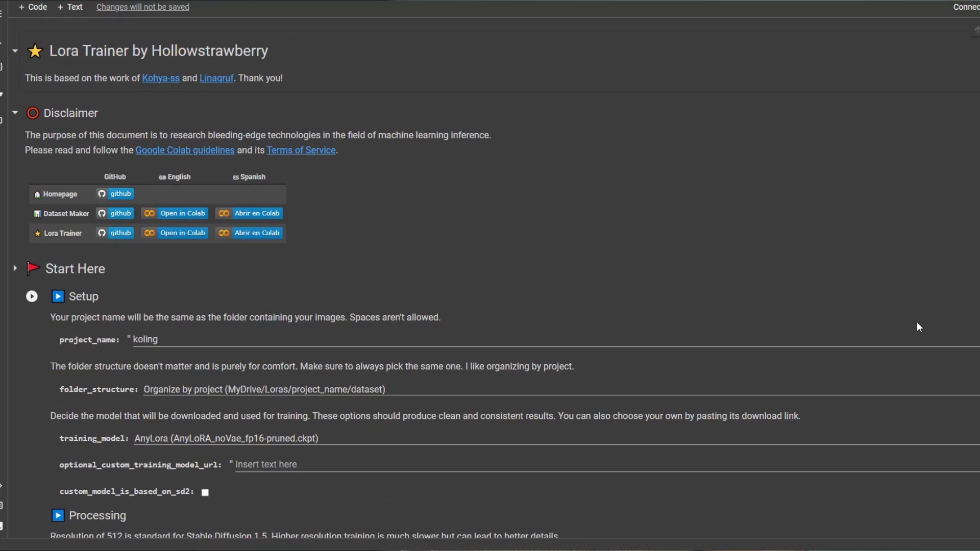
scroll(918, 327, "down", 5)
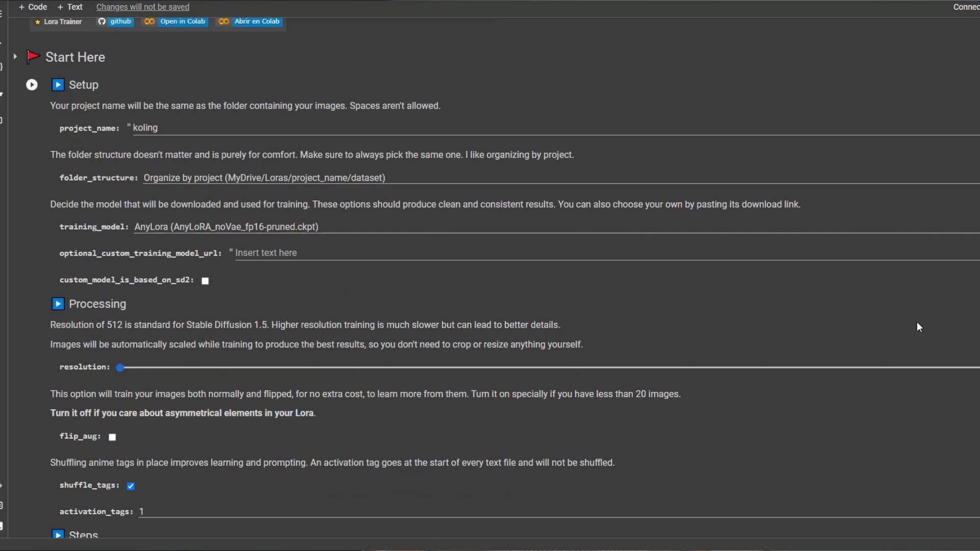
scroll(918, 327, "down", 15)
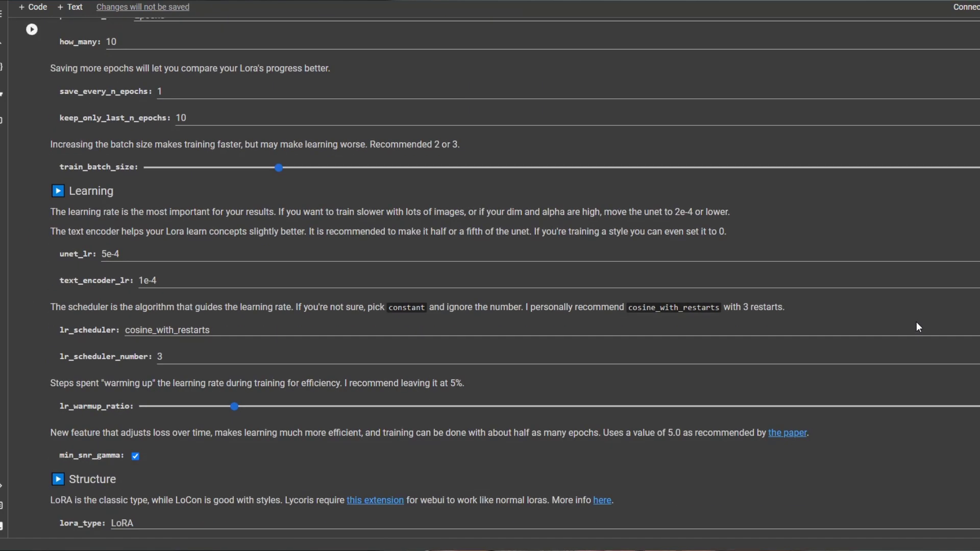
scroll(918, 326, "down", 8)
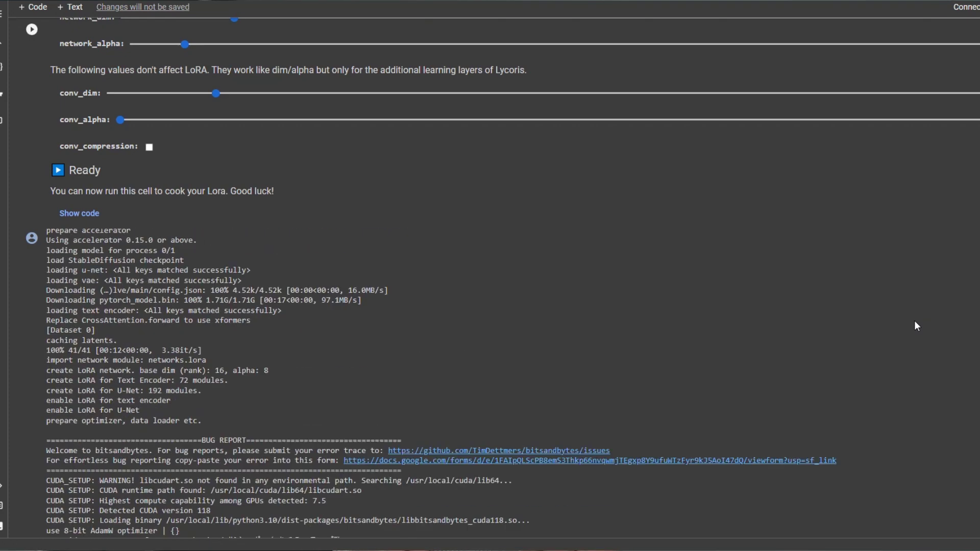
scroll(914, 320, "up", 10)
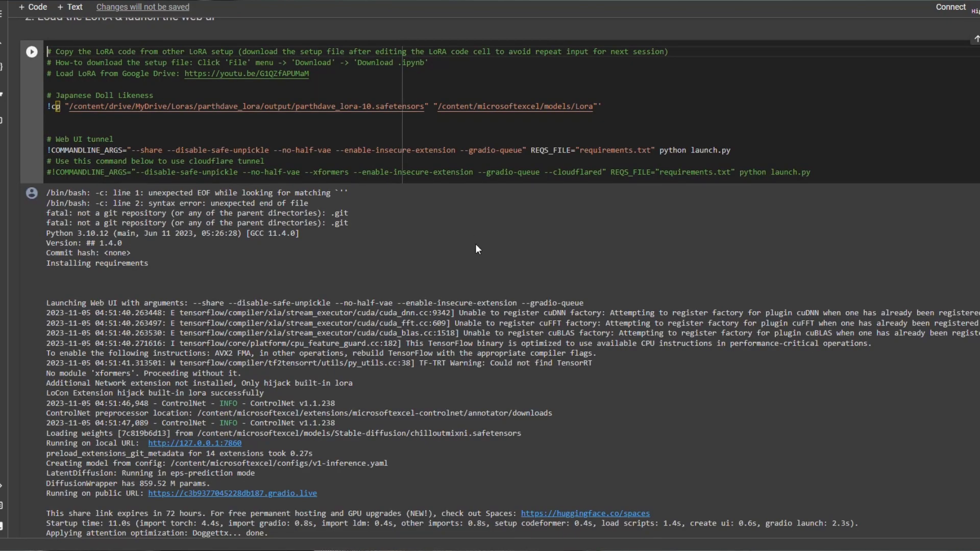
scroll(476, 249, "up", 15)
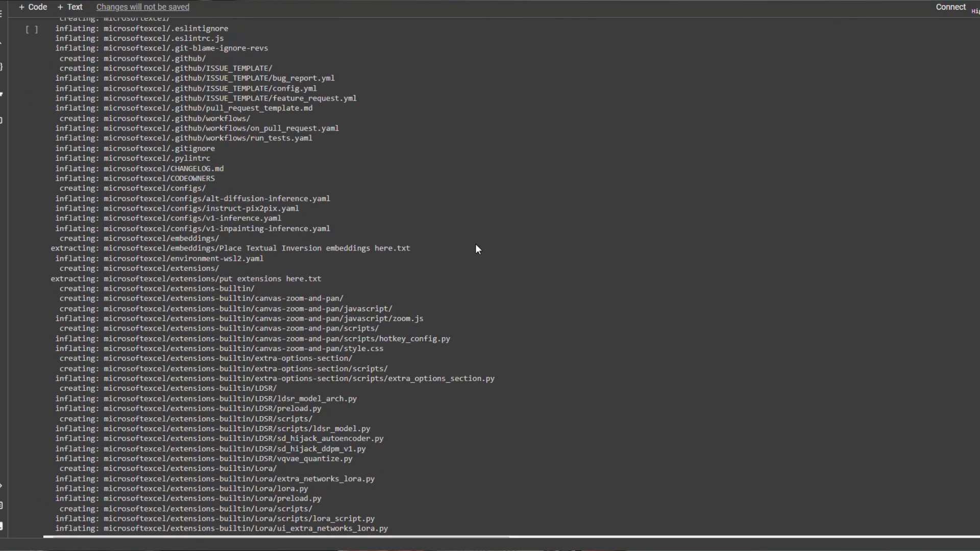